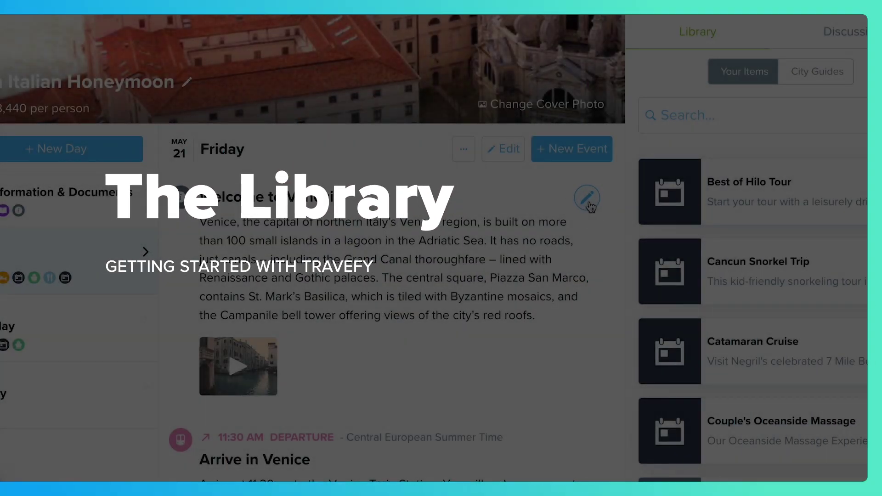
Step: Scroll the An Italian Honeymoon trip, then go to the saved-items Library
{"action": "scroll", "coordinate": [507, 288], "scroll_direction": "down", "scroll_amount": 6}
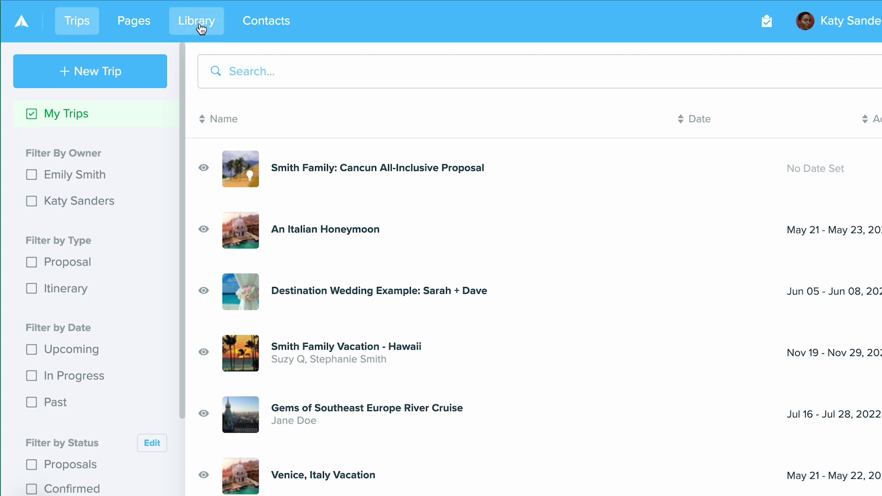
{"action": "left_click", "coordinate": [201, 29]}
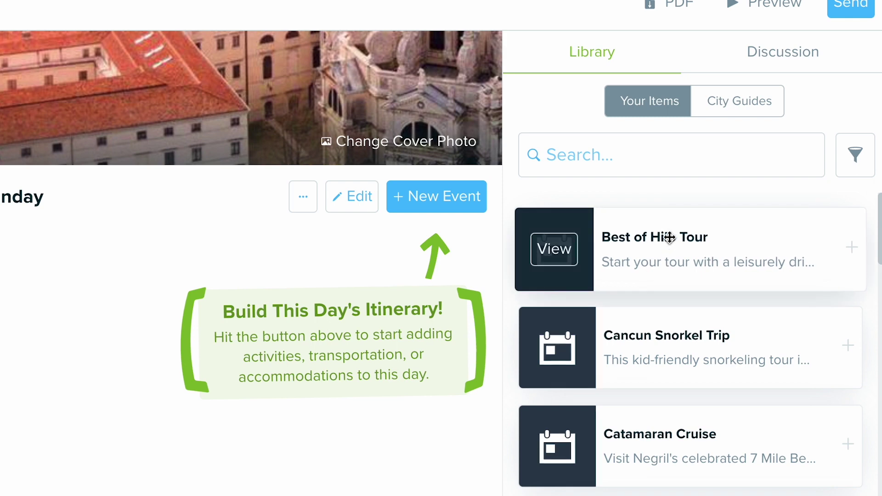
Step: Scroll down and back up through the Library's saved items list
{"action": "scroll", "coordinate": [731, 432], "scroll_direction": "down", "scroll_amount": 10}
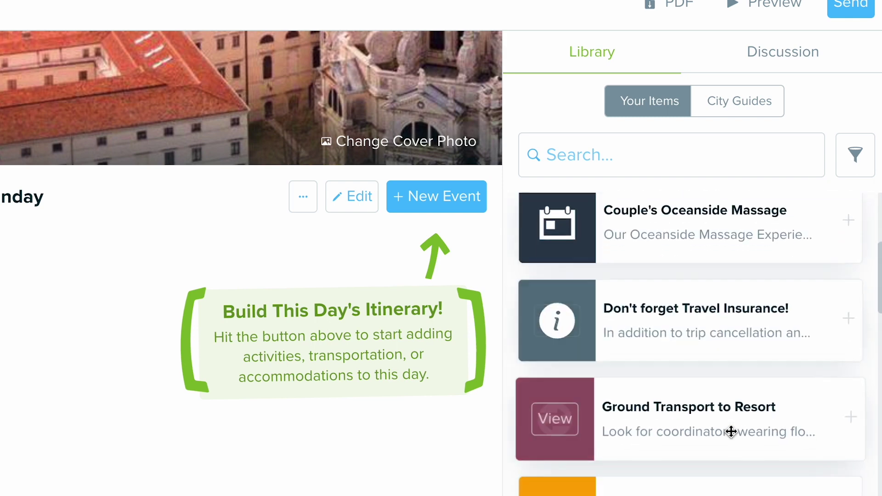
{"action": "scroll", "coordinate": [731, 432], "scroll_direction": "up", "scroll_amount": 10}
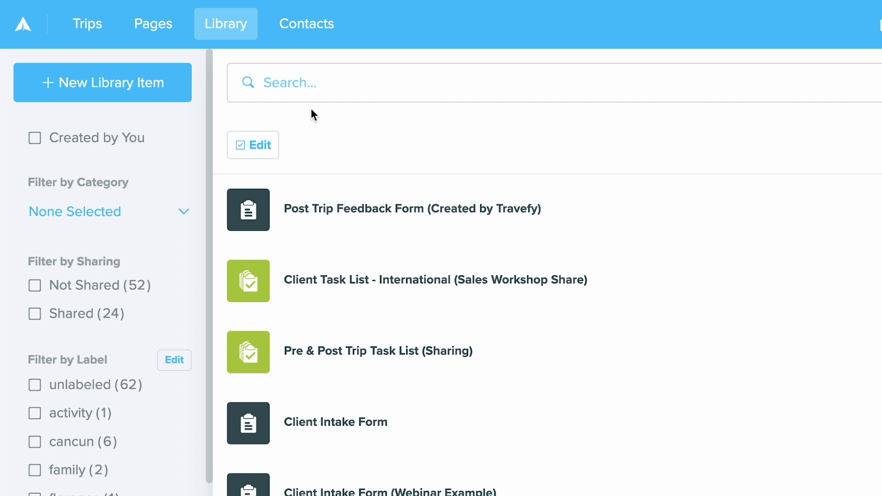
Step: Begin a new Activity item from the + New Library Item menu
{"action": "left_click", "coordinate": [184, 94]}
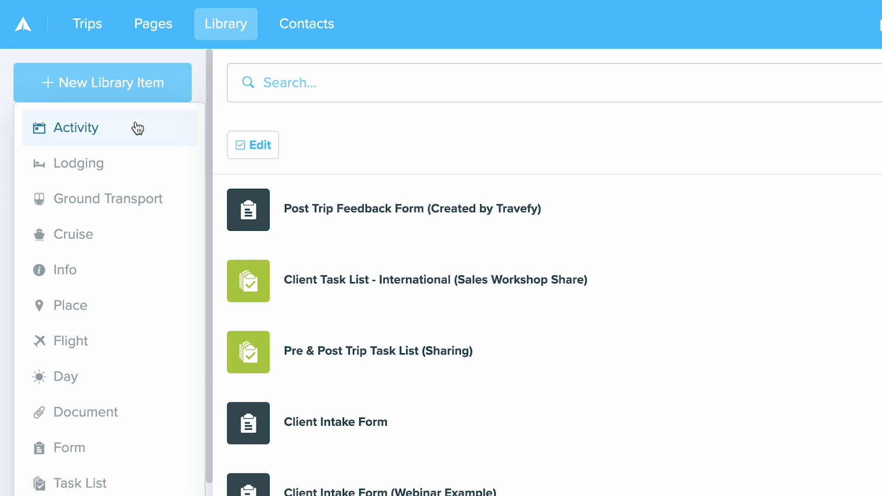
{"action": "scroll", "coordinate": [138, 128], "scroll_direction": "down", "scroll_amount": 1}
{"action": "scroll", "coordinate": [133, 129], "scroll_direction": "up", "scroll_amount": 1}
{"action": "left_click", "coordinate": [131, 129]}
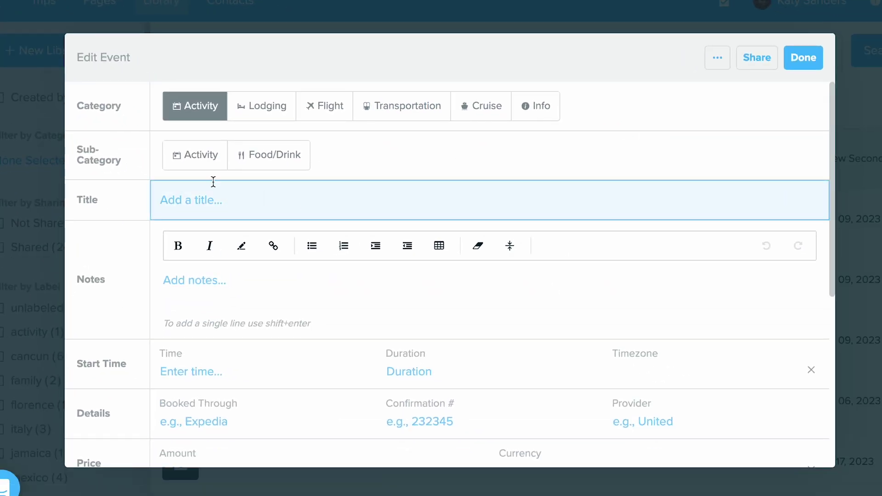
Step: Save an Activity library item titled 'Example Library Item' with sub-category Activity
{"action": "left_click", "coordinate": [199, 167]}
{"action": "left_click", "coordinate": [221, 205]}
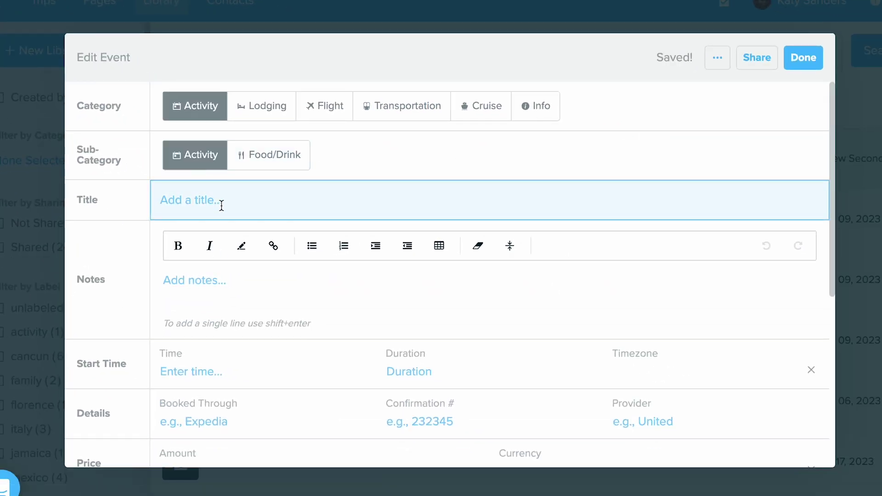
{"action": "type", "text": "Example Library Item"}
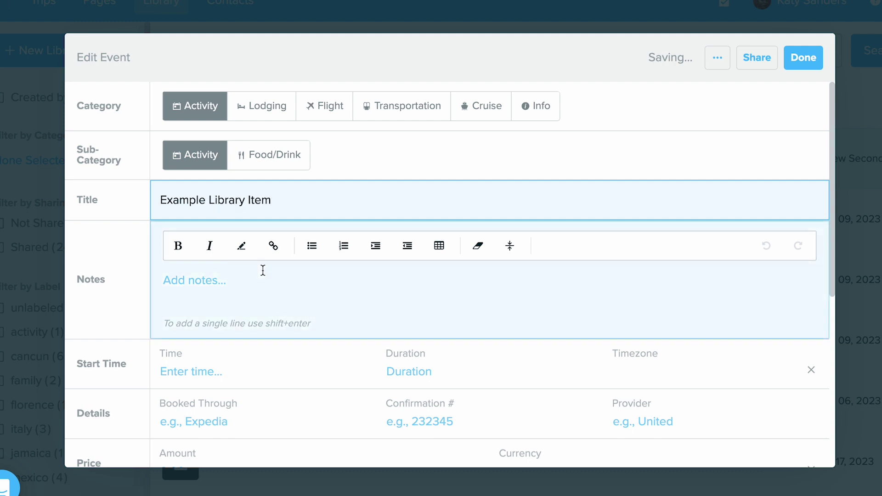
{"action": "left_click", "coordinate": [270, 283]}
{"action": "scroll", "coordinate": [271, 283], "scroll_direction": "down", "scroll_amount": 2}
{"action": "scroll", "coordinate": [270, 284], "scroll_direction": "down", "scroll_amount": 2}
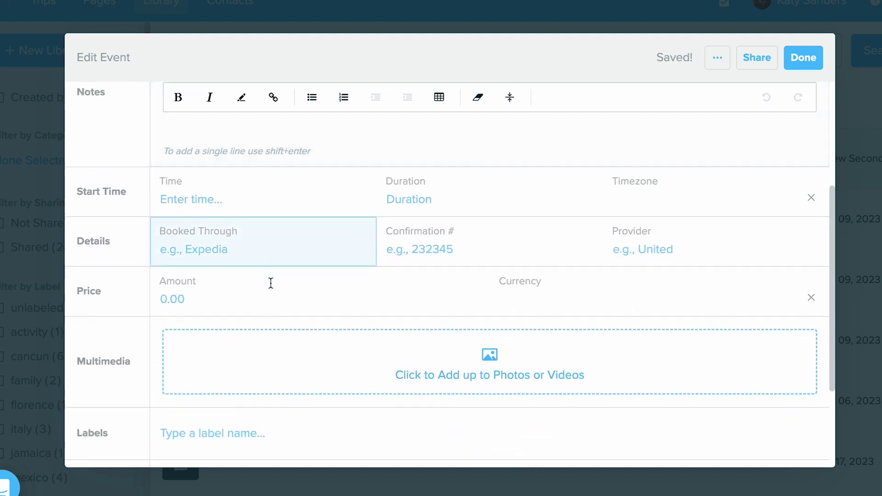
{"action": "scroll", "coordinate": [484, 361], "scroll_direction": "down", "scroll_amount": 3}
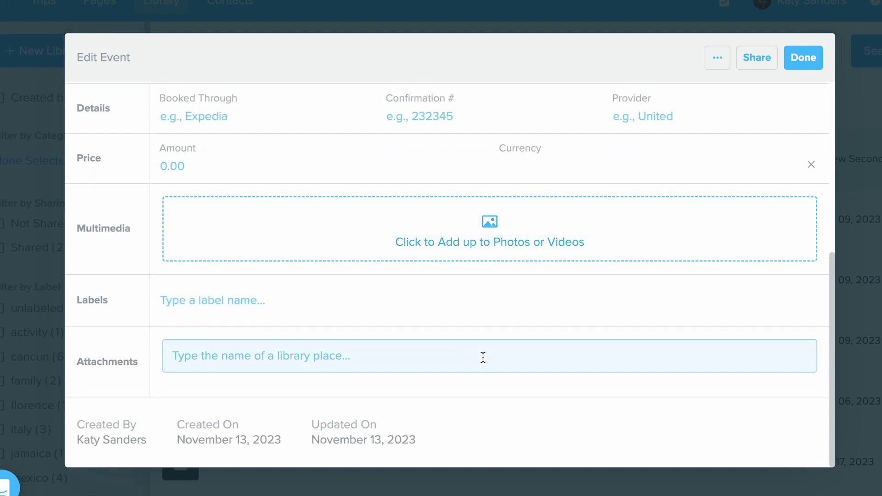
{"action": "scroll", "coordinate": [483, 357], "scroll_direction": "up", "scroll_amount": 7}
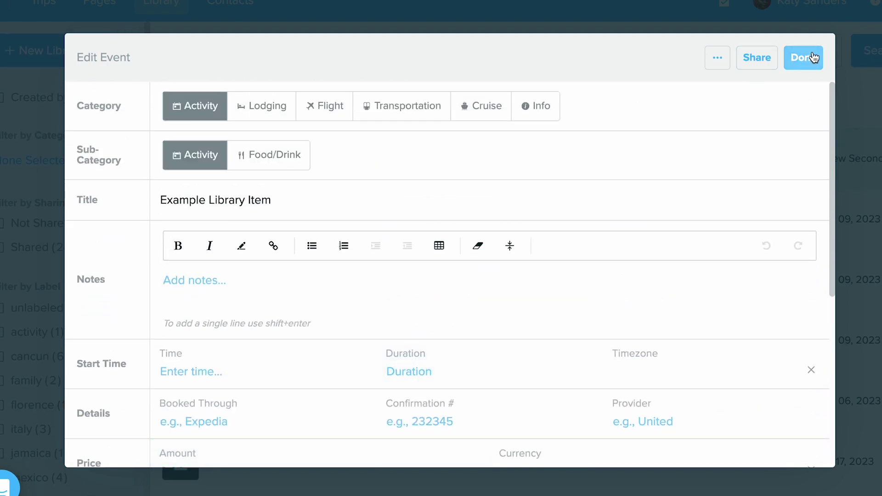
{"action": "left_click", "coordinate": [812, 58]}
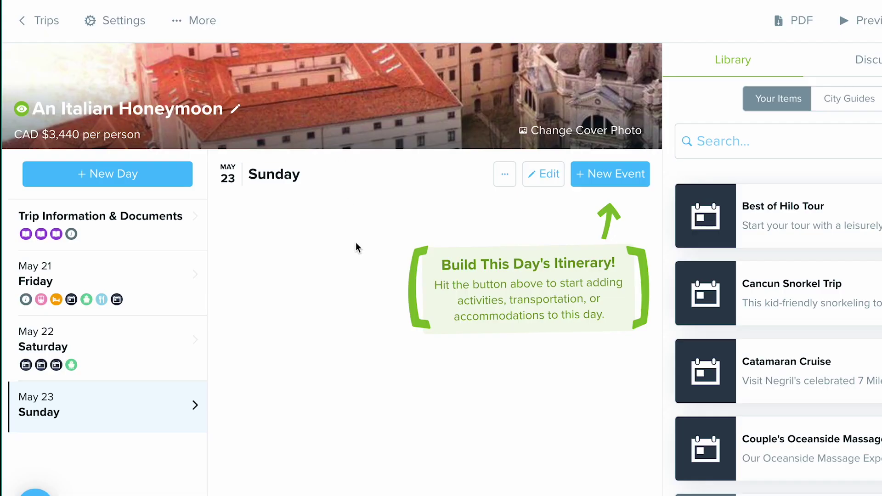
Step: Add Example Library Item to Sunday, May 23 by searching 'example', then show Friday, May 21
{"action": "left_click", "coordinate": [774, 138]}
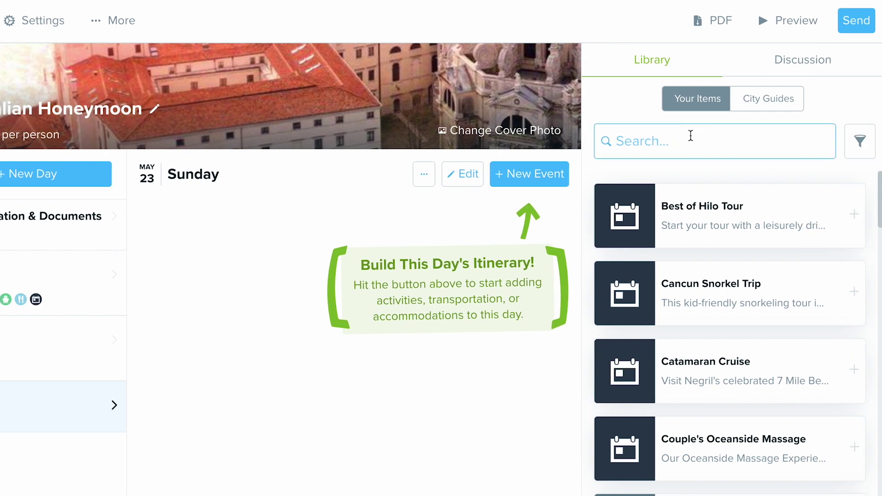
{"action": "type", "text": "example"}
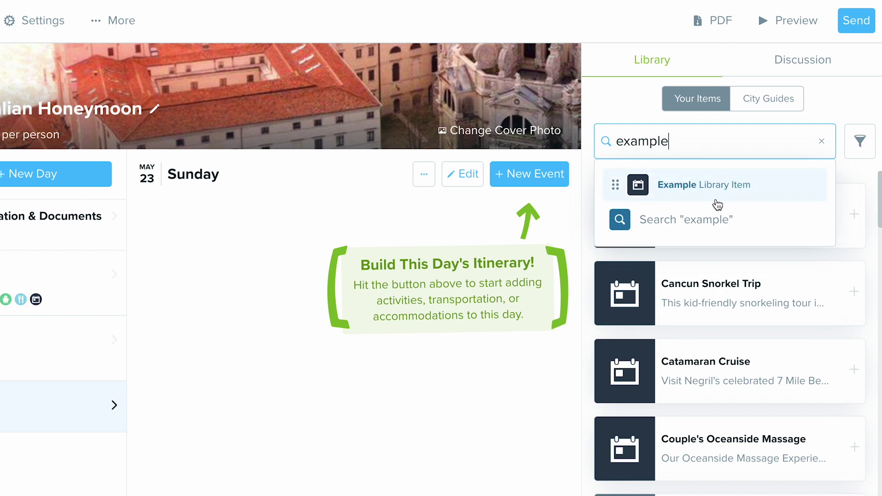
{"action": "left_click", "coordinate": [710, 186]}
{"action": "mouse_move", "coordinate": [544, 223]}
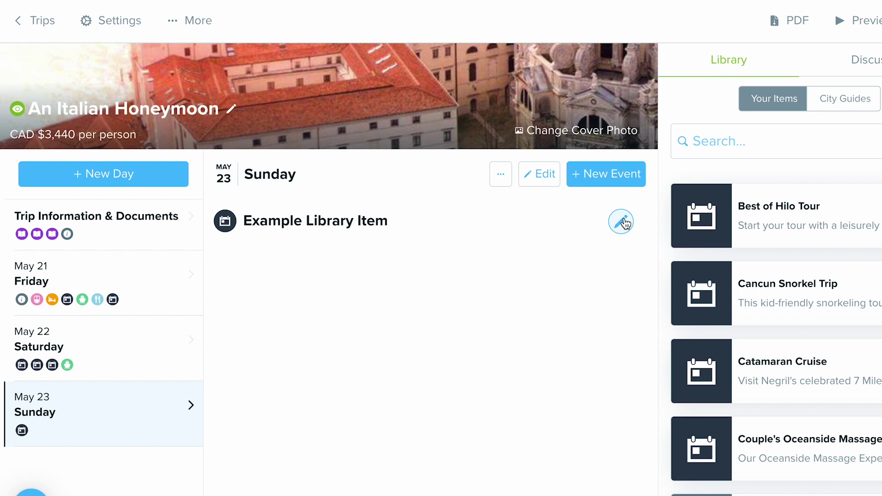
{"action": "left_click", "coordinate": [624, 222]}
{"action": "scroll", "coordinate": [471, 359], "scroll_direction": "down", "scroll_amount": 7}
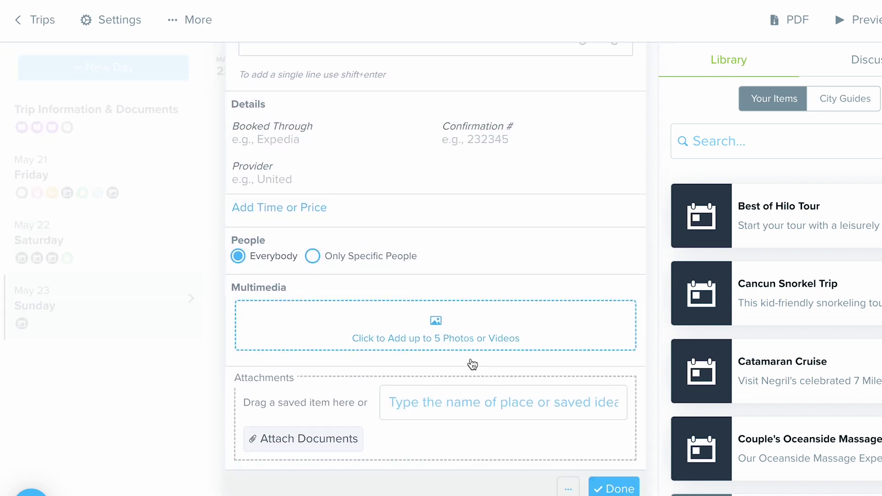
{"action": "left_click", "coordinate": [615, 486]}
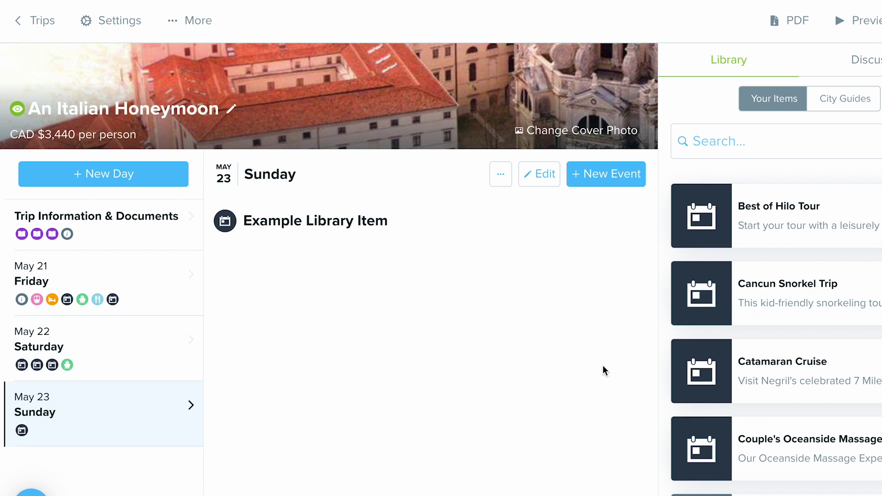
{"action": "left_click", "coordinate": [183, 292]}
Step: Close the Welcome to Venezia event editor and return to the full Trips list
{"action": "mouse_move", "coordinate": [620, 232]}
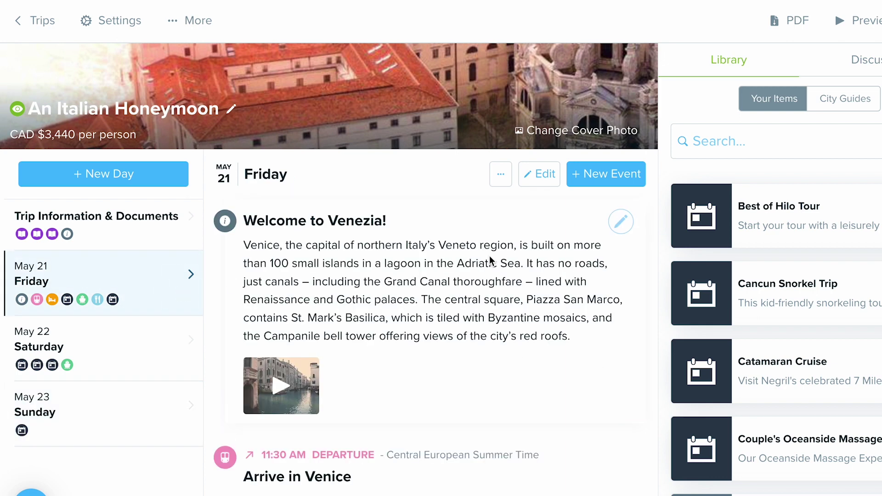
{"action": "left_click", "coordinate": [621, 223]}
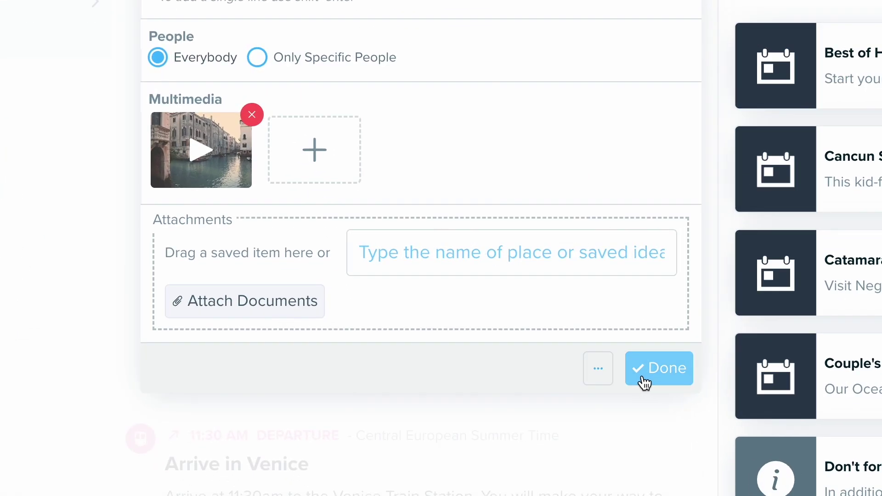
{"action": "left_click", "coordinate": [597, 371]}
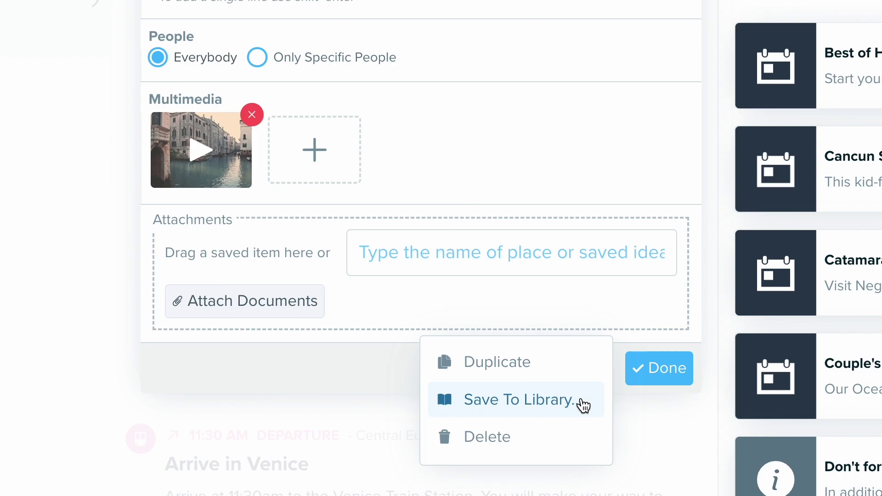
{"action": "left_click", "coordinate": [665, 368]}
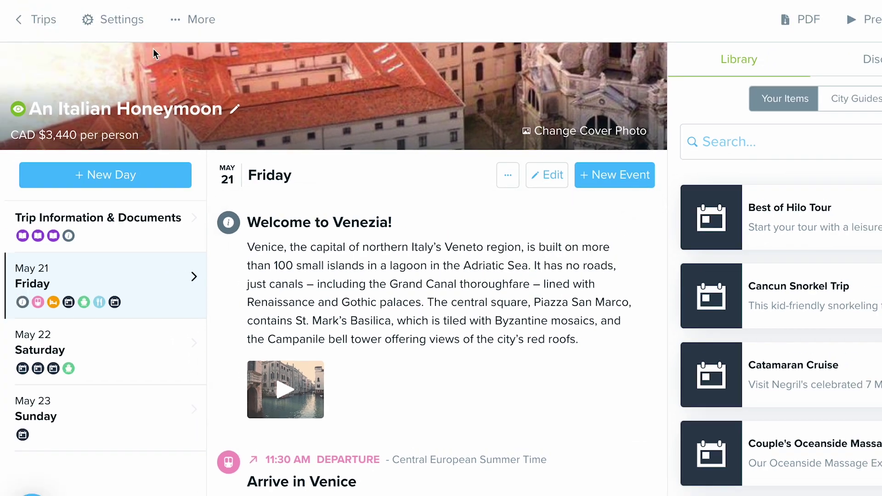
{"action": "left_click", "coordinate": [38, 21]}
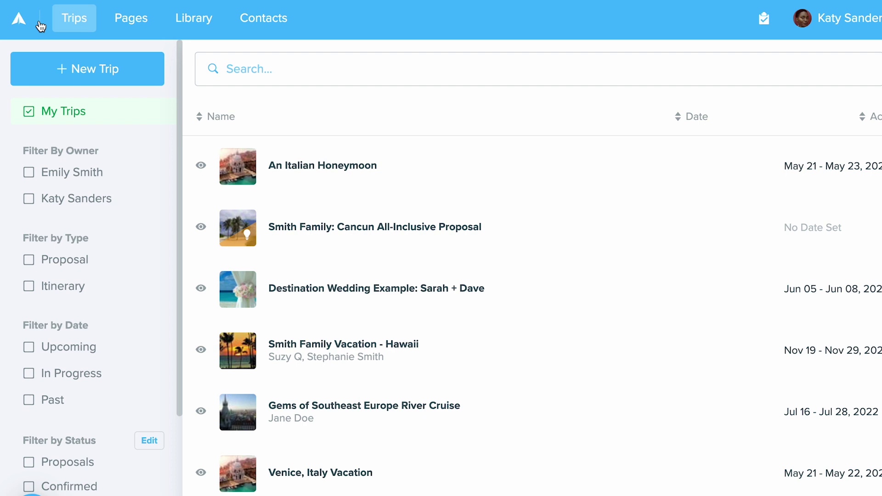
Step: Open Example Library Item from the Library for editing
{"action": "left_click", "coordinate": [206, 13]}
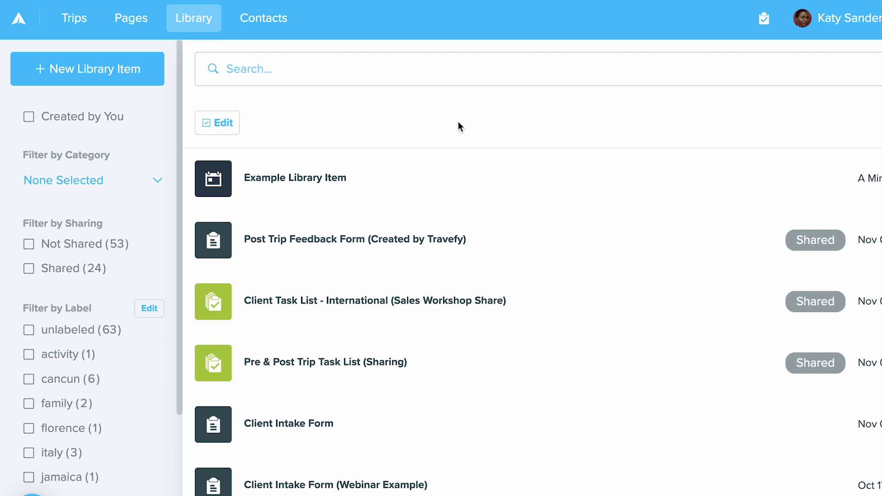
{"action": "left_click", "coordinate": [456, 184]}
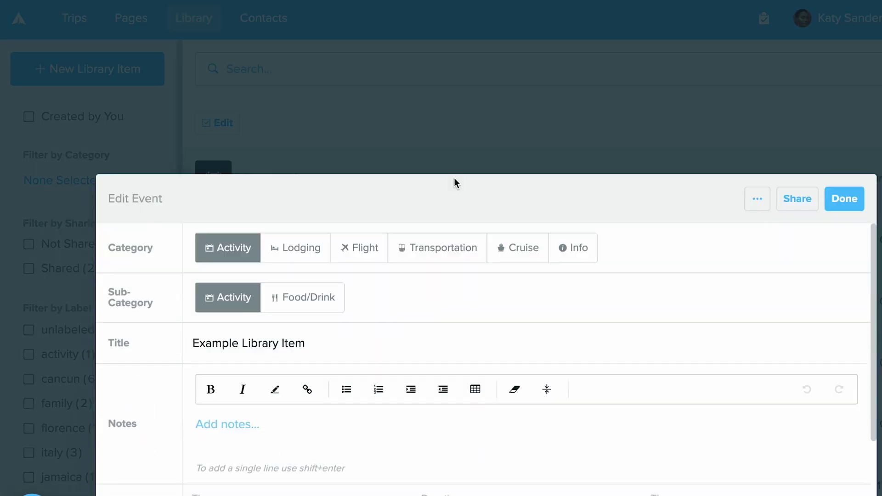
{"action": "scroll", "coordinate": [408, 284], "scroll_direction": "down", "scroll_amount": 1}
{"action": "scroll", "coordinate": [407, 299], "scroll_direction": "down", "scroll_amount": 5}
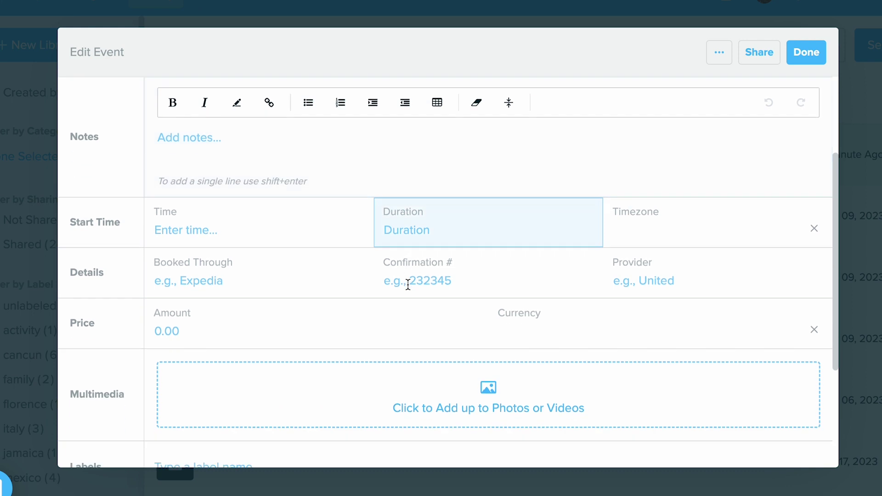
Step: Try the labels 'italy' and 'hotels' in the Labels field, then clear both
{"action": "left_click", "coordinate": [213, 313]}
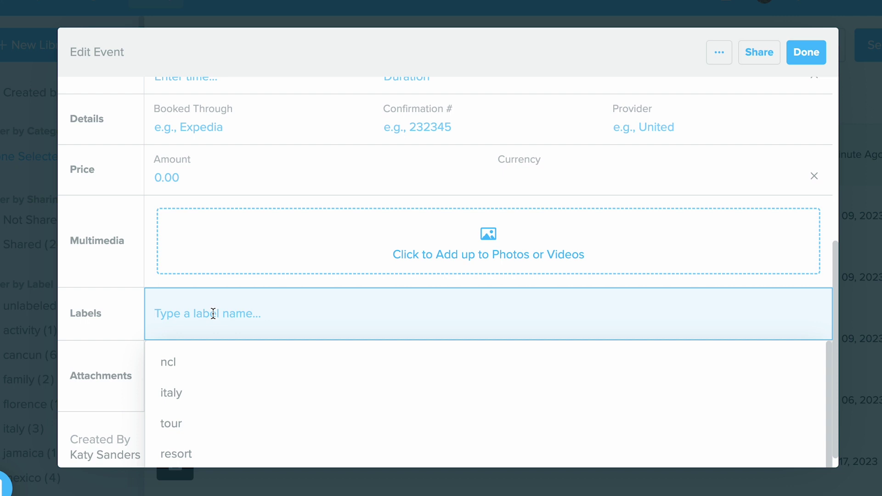
{"action": "type", "text": "italy"}
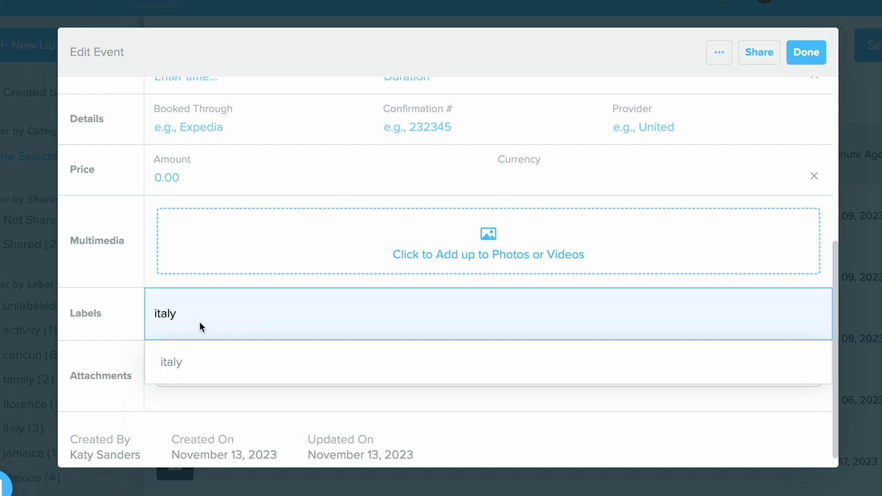
{"action": "double_click", "coordinate": [199, 317]}
{"action": "key", "text": "BackSpace"}
{"action": "type", "text": "hotels"}
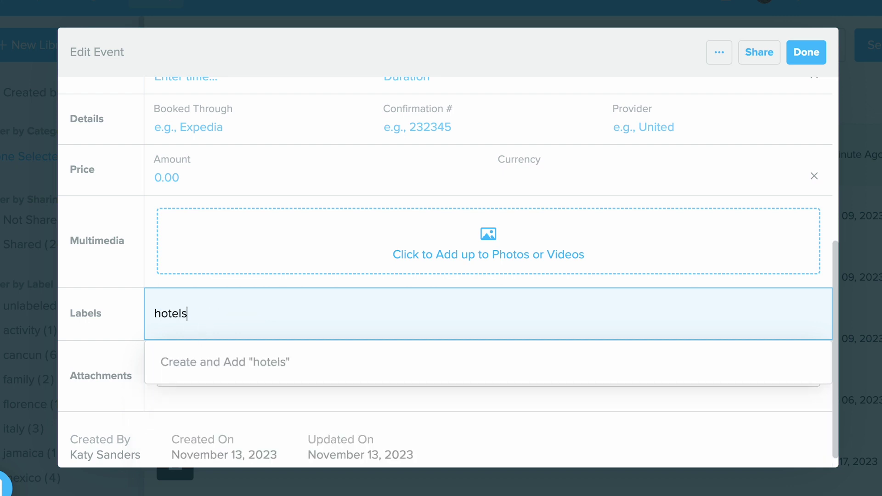
{"action": "double_click", "coordinate": [213, 313]}
{"action": "key", "text": "BackSpace"}
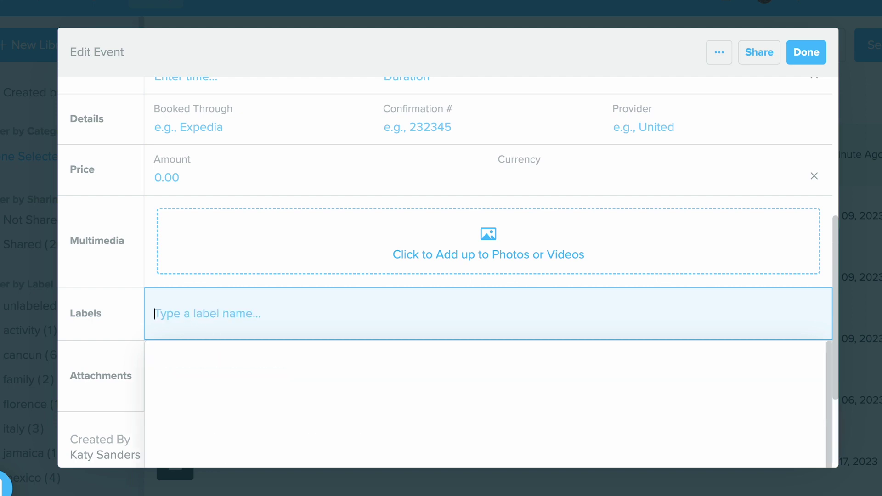
Step: Close the item editor and filter the Library by the Message category
{"action": "left_click", "coordinate": [810, 56]}
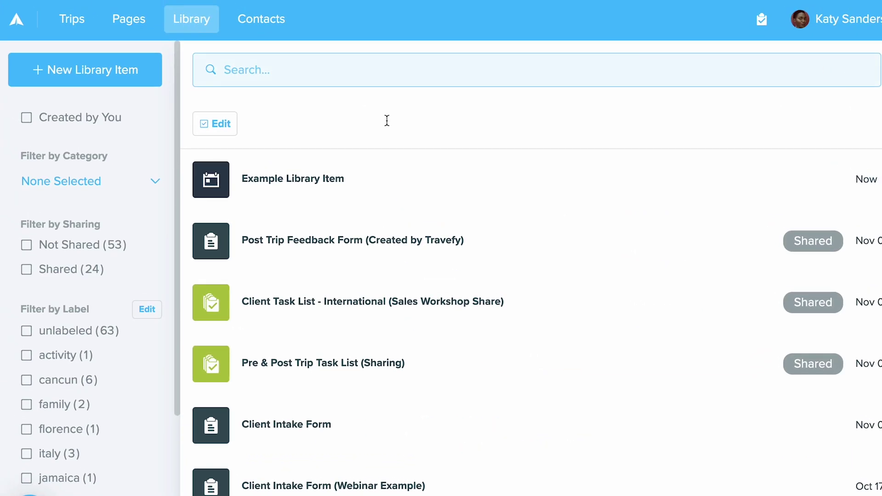
{"action": "left_click", "coordinate": [285, 72]}
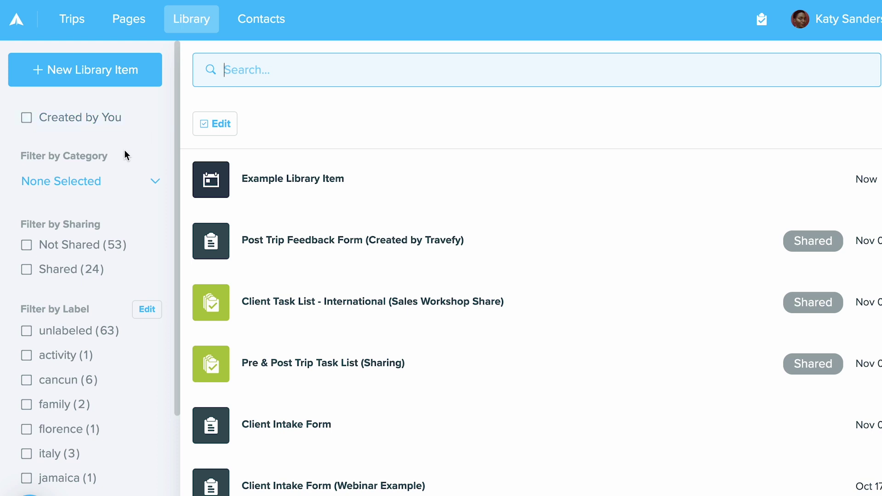
{"action": "left_click", "coordinate": [124, 187]}
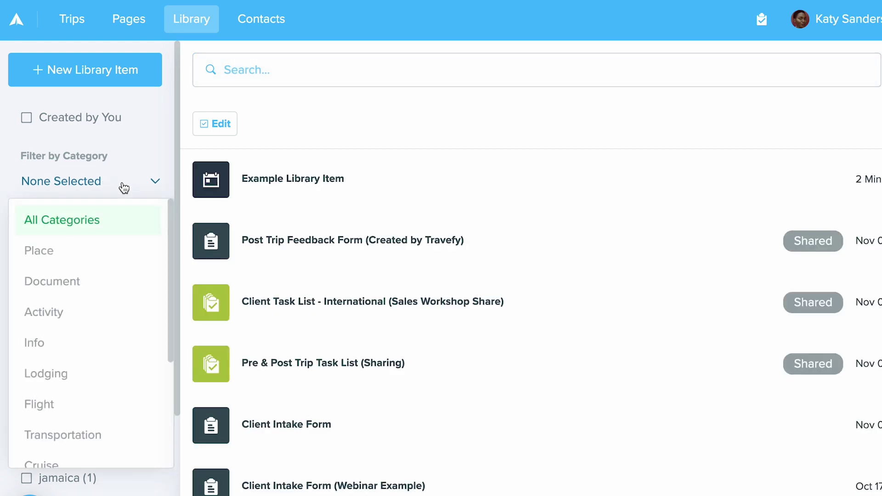
{"action": "scroll", "coordinate": [106, 332], "scroll_direction": "down", "scroll_amount": 2}
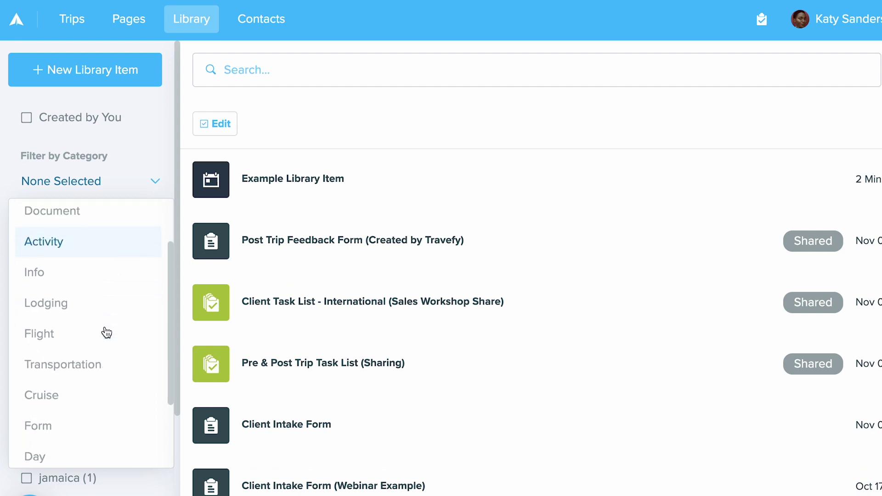
{"action": "scroll", "coordinate": [107, 332], "scroll_direction": "down", "scroll_amount": 1}
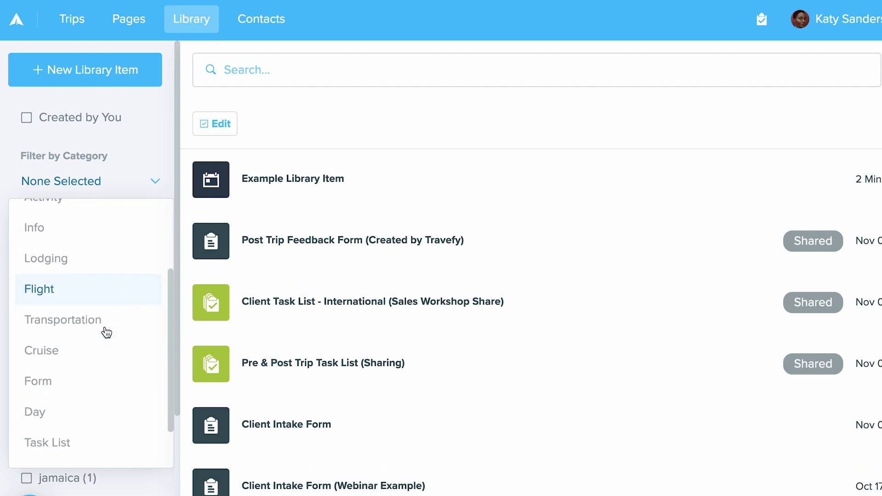
{"action": "scroll", "coordinate": [107, 423], "scroll_direction": "down", "scroll_amount": 1}
{"action": "left_click", "coordinate": [111, 417]}
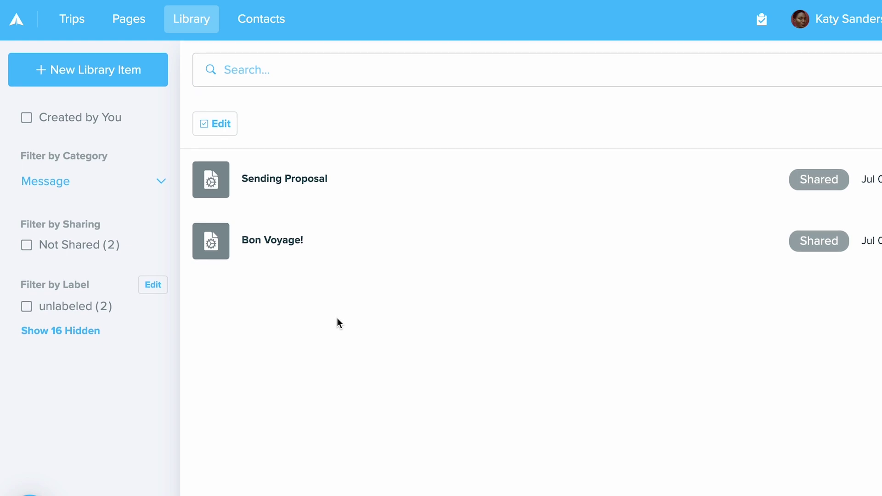
{"action": "left_click", "coordinate": [192, 23]}
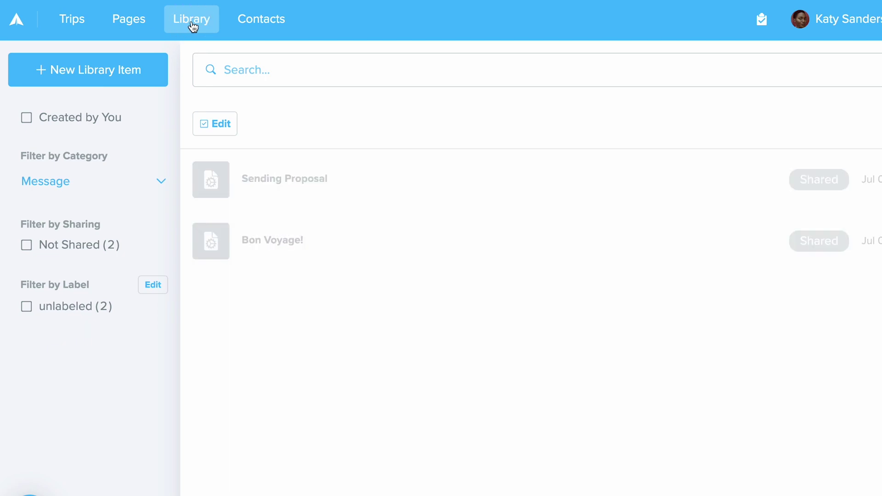